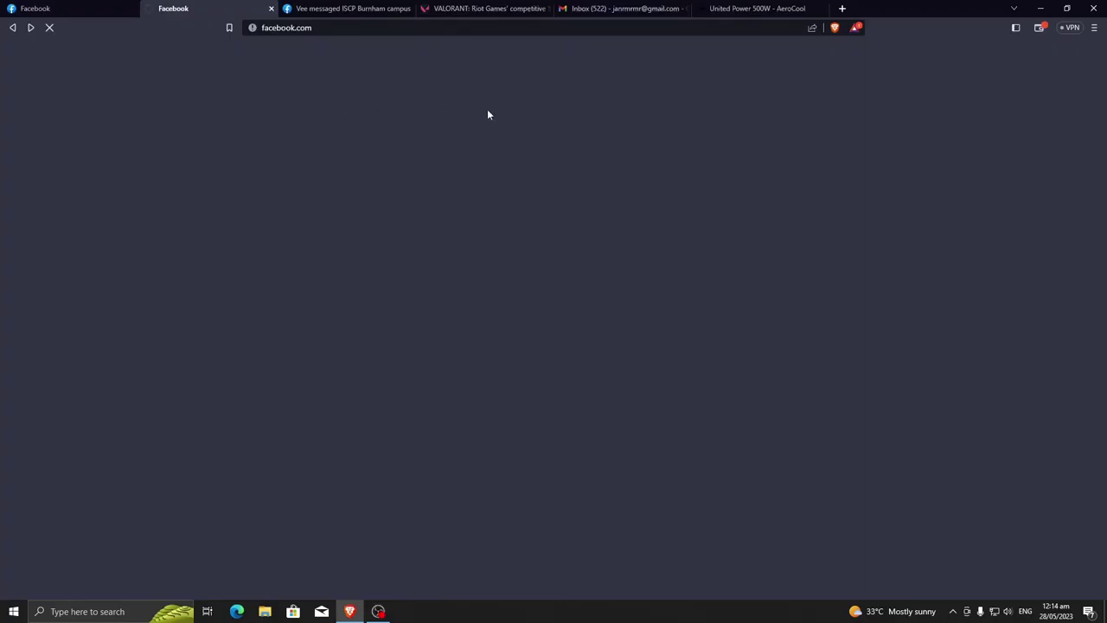
Step: Search the web for "download msi afterburner" and open the official MSI Afterburner page from the results
click(511, 10)
click(469, 27)
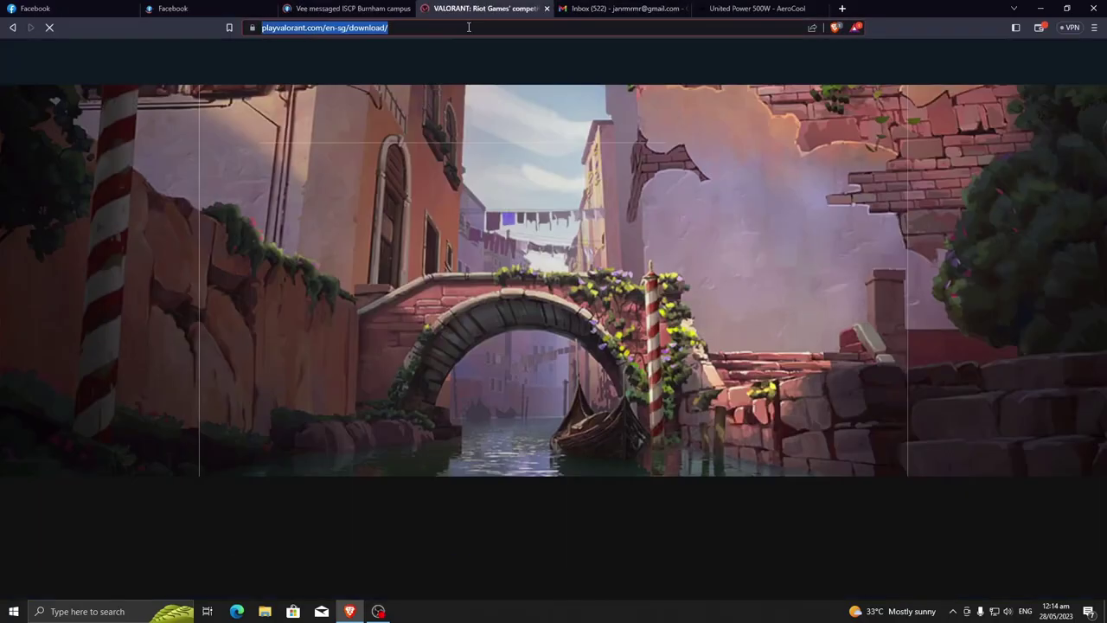
text(download)
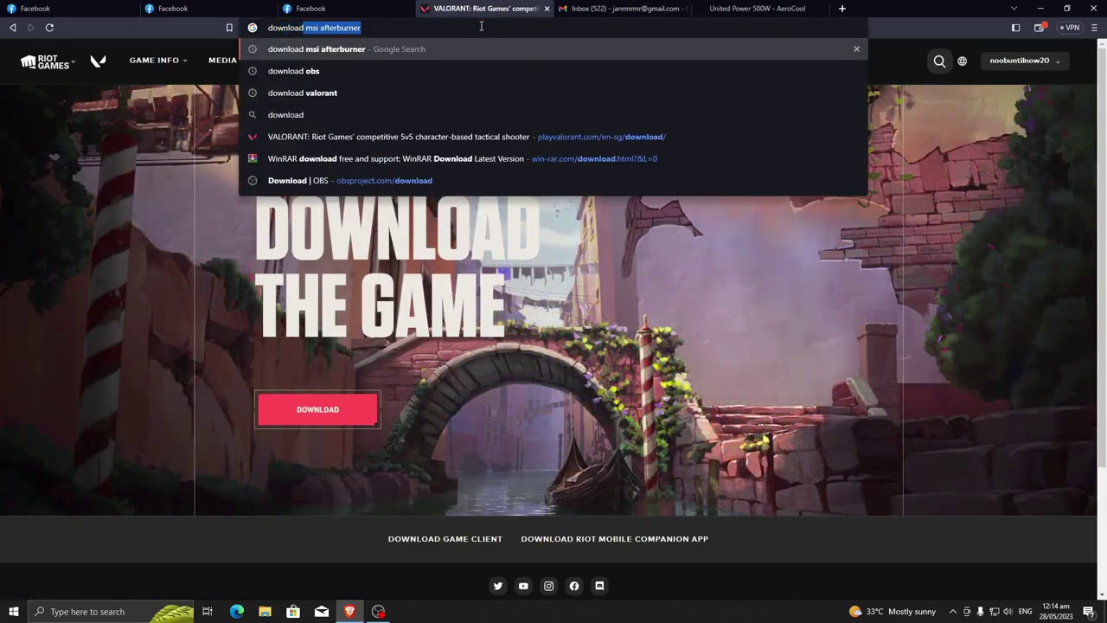
key(Return)
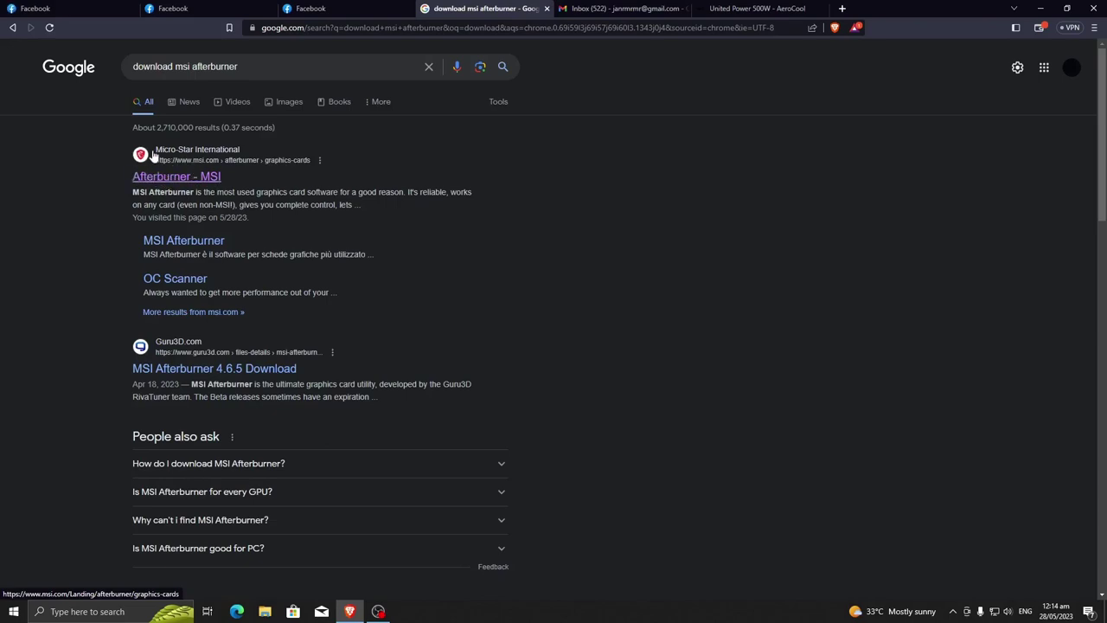
click(189, 183)
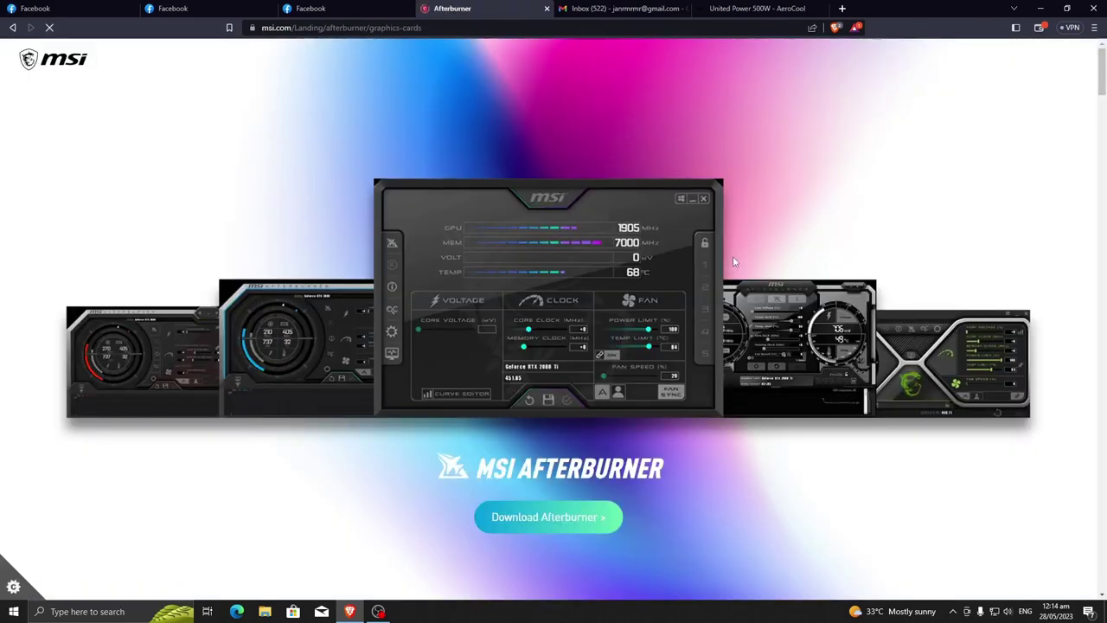
Step: Download MSI Afterburner and save it as MSIAfterburnerSetup (1) in the Downloads folder on drive D
scroll(692, 369, down, 1)
scroll(658, 333, down, 1)
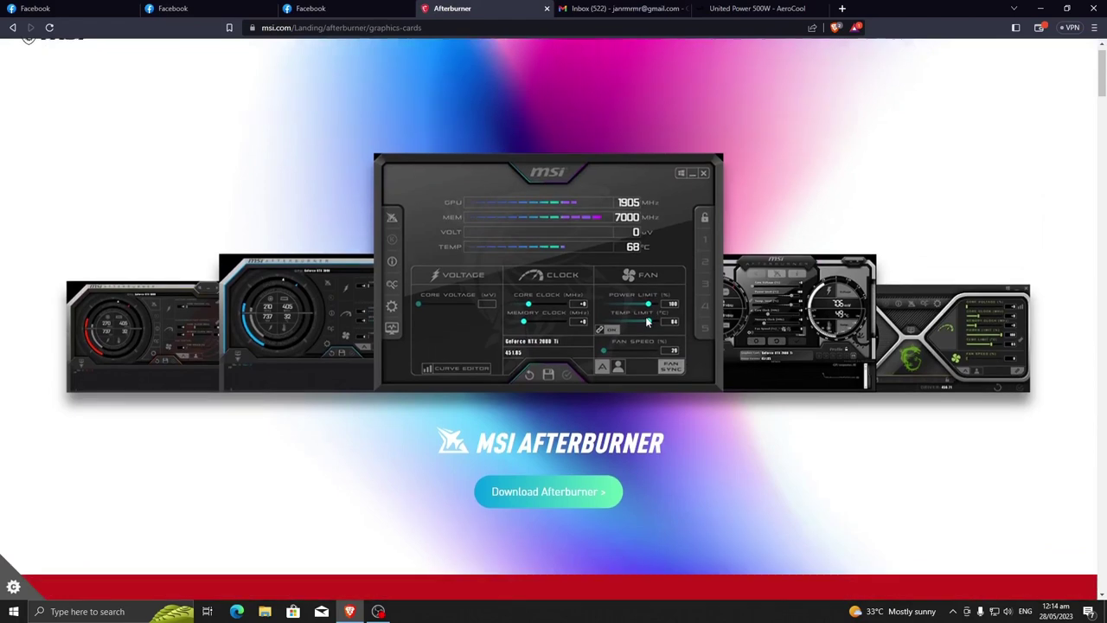
scroll(645, 322, up, 1)
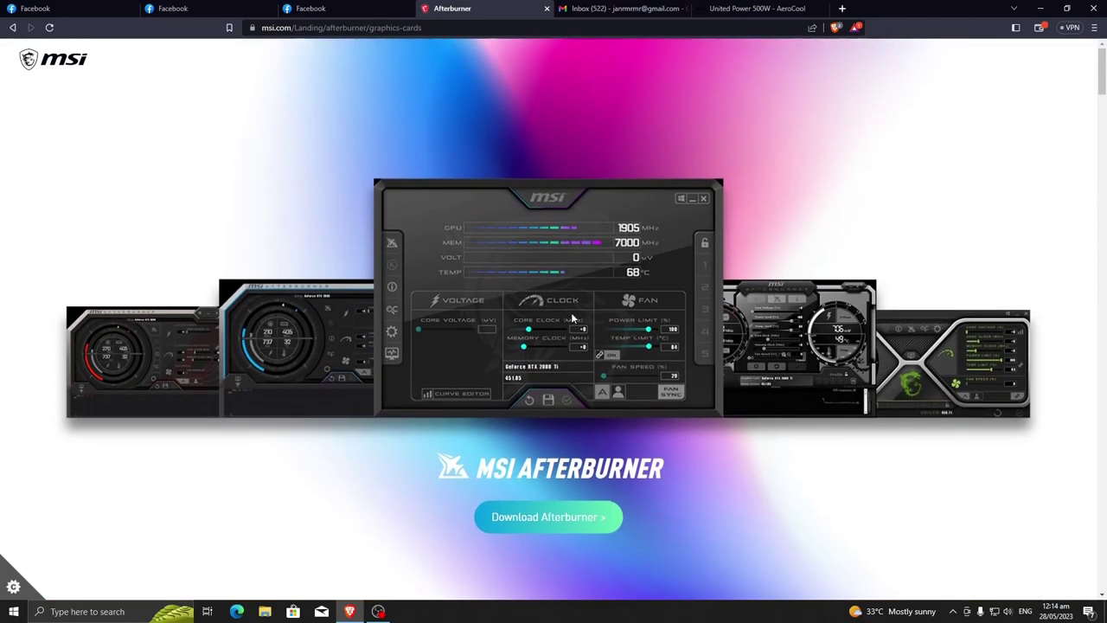
scroll(572, 318, up, 1)
scroll(555, 310, down, 1)
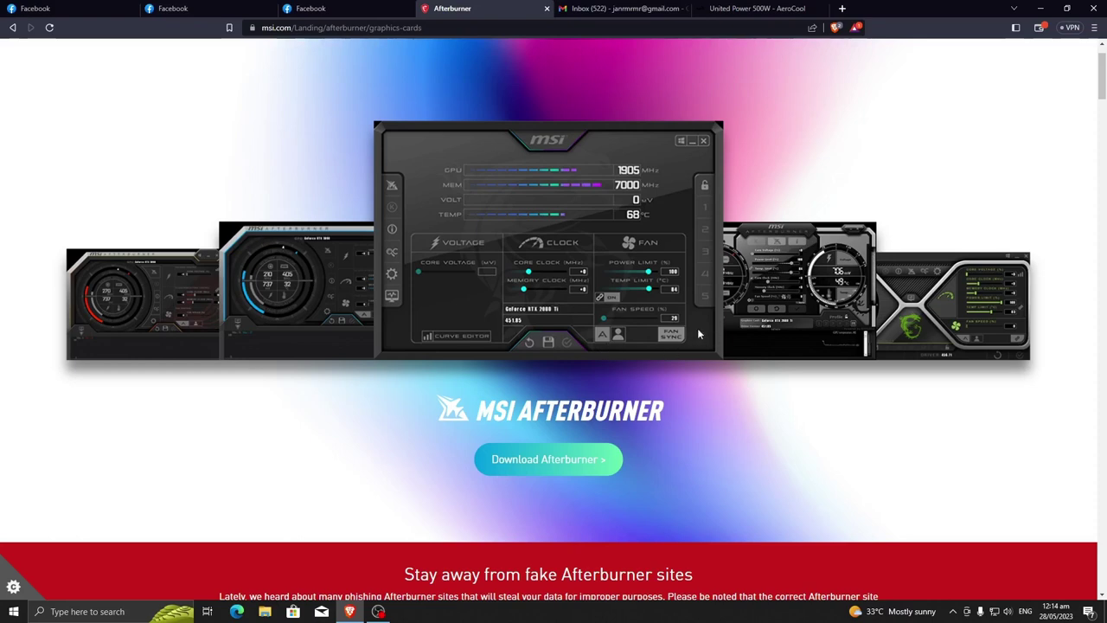
scroll(644, 315, up, 1)
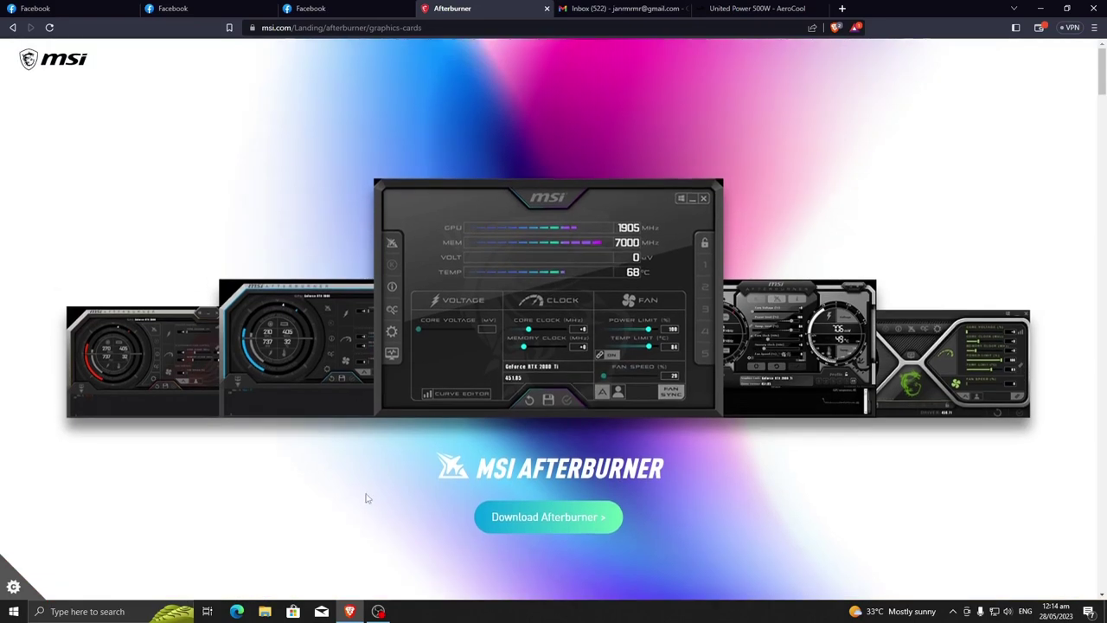
click(536, 517)
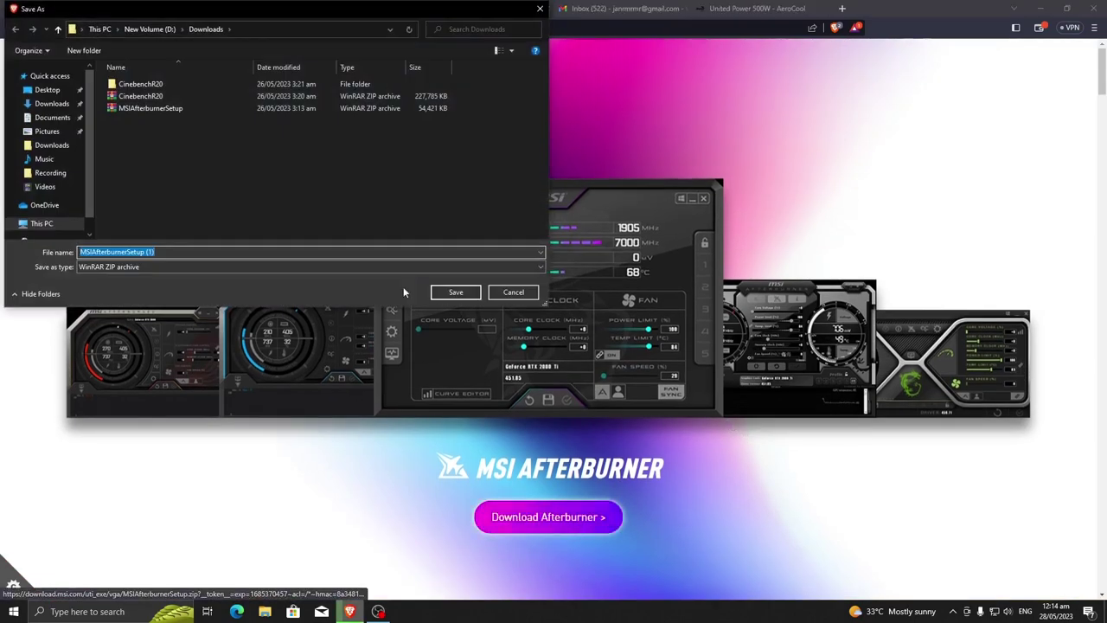
click(456, 293)
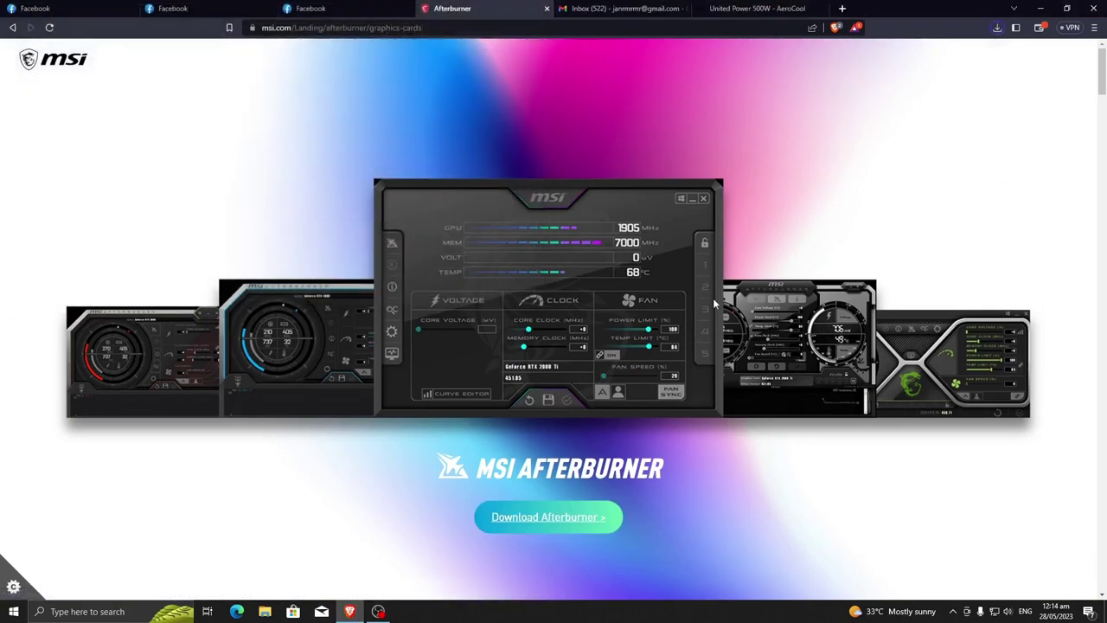
Step: Launch the MSI Afterburner setup from the downloaded ZIP archive and accept the license agreement
click(918, 55)
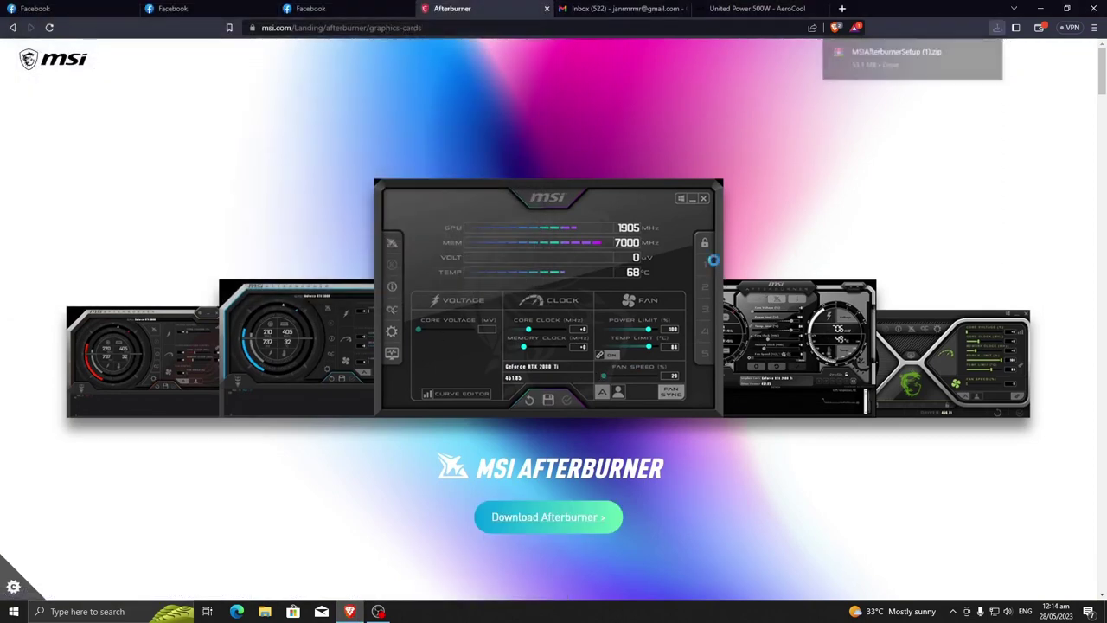
click(176, 233)
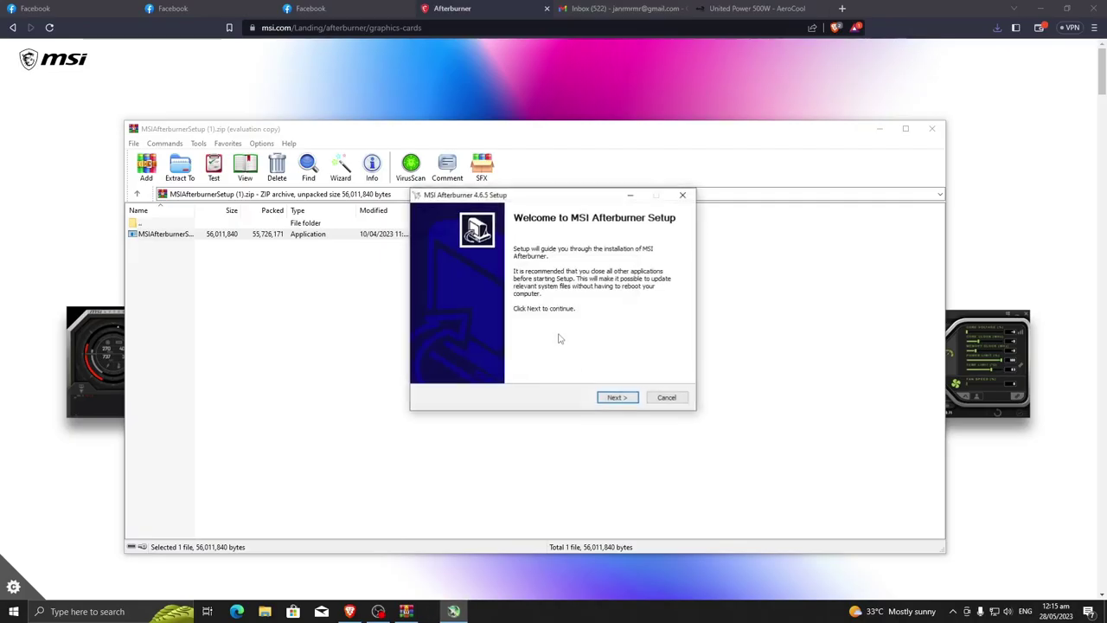
click(616, 397)
click(525, 362)
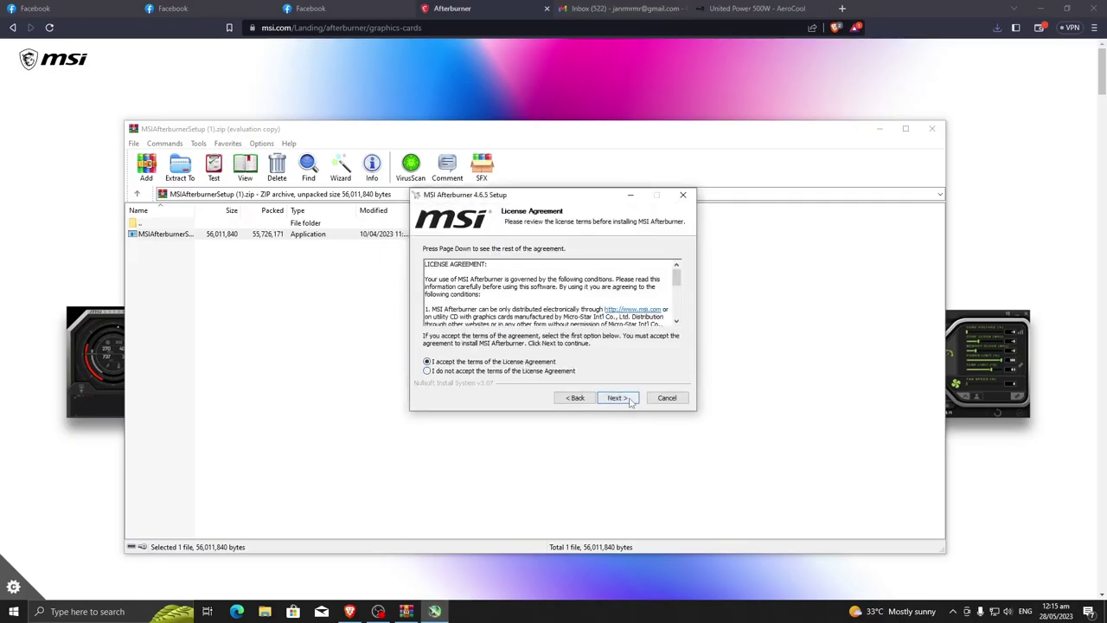
Step: Install MSI Afterburner to D:\Apps\MSI Afterburner\ with the default components and the MSI Afterburner Start Menu folder
click(629, 398)
click(630, 398)
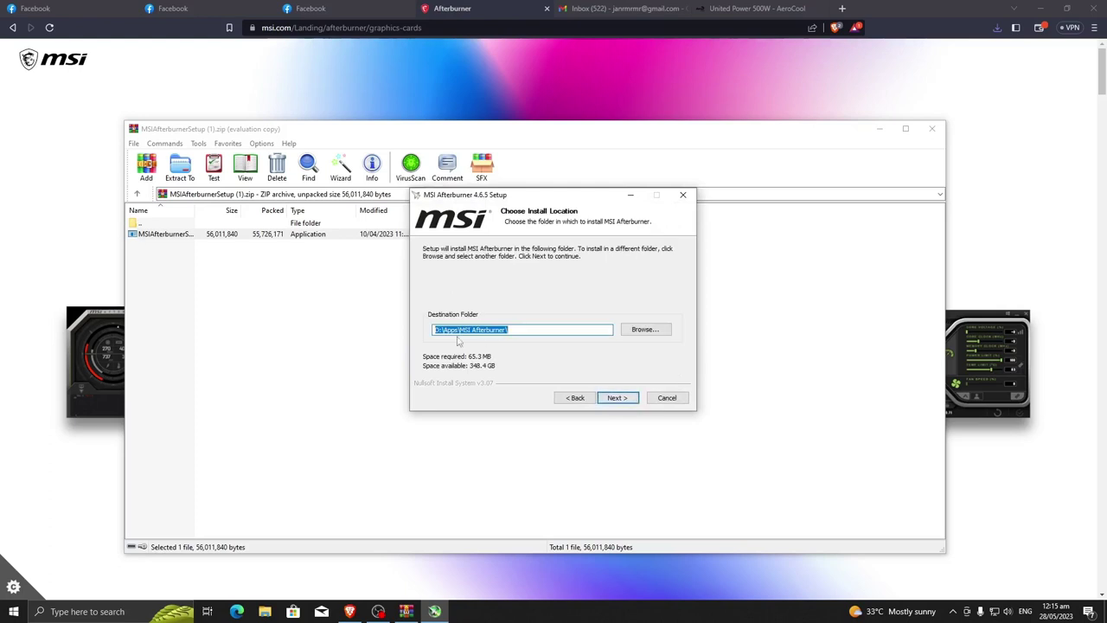
click(617, 398)
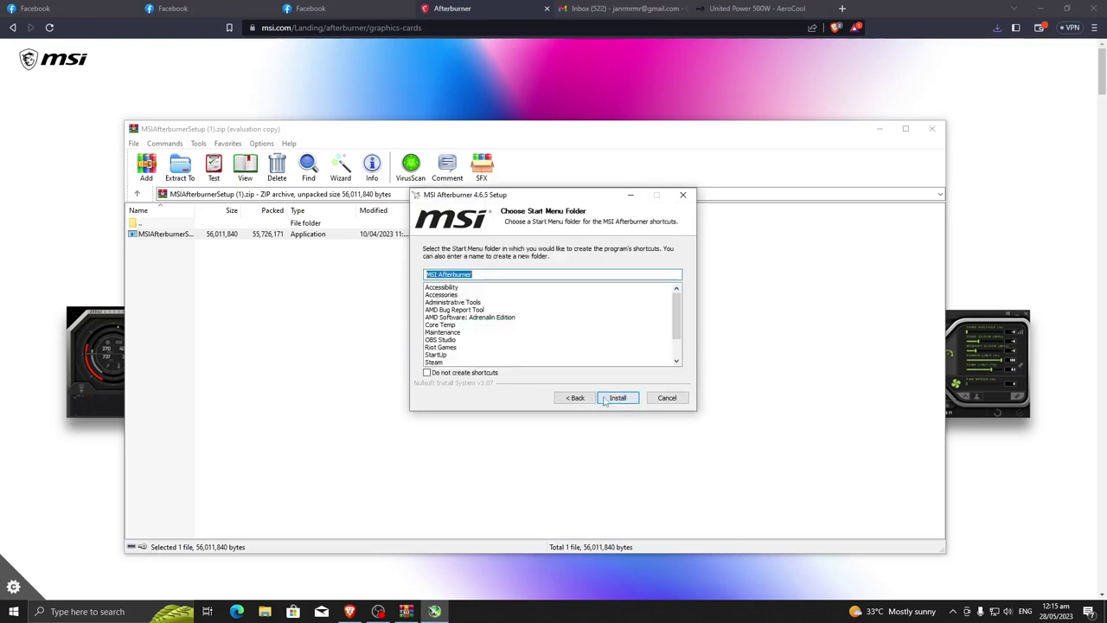
click(616, 398)
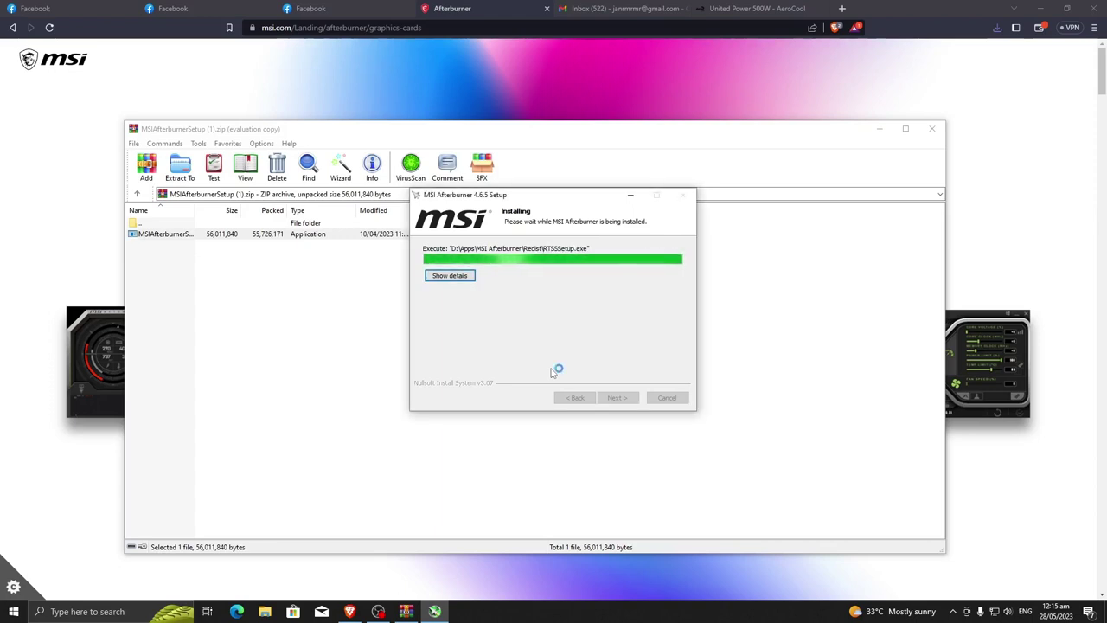
Step: Accept the license and install RivaTuner Statistics Server to D:\Apps\RivaTuner Statistics Server\
click(565, 331)
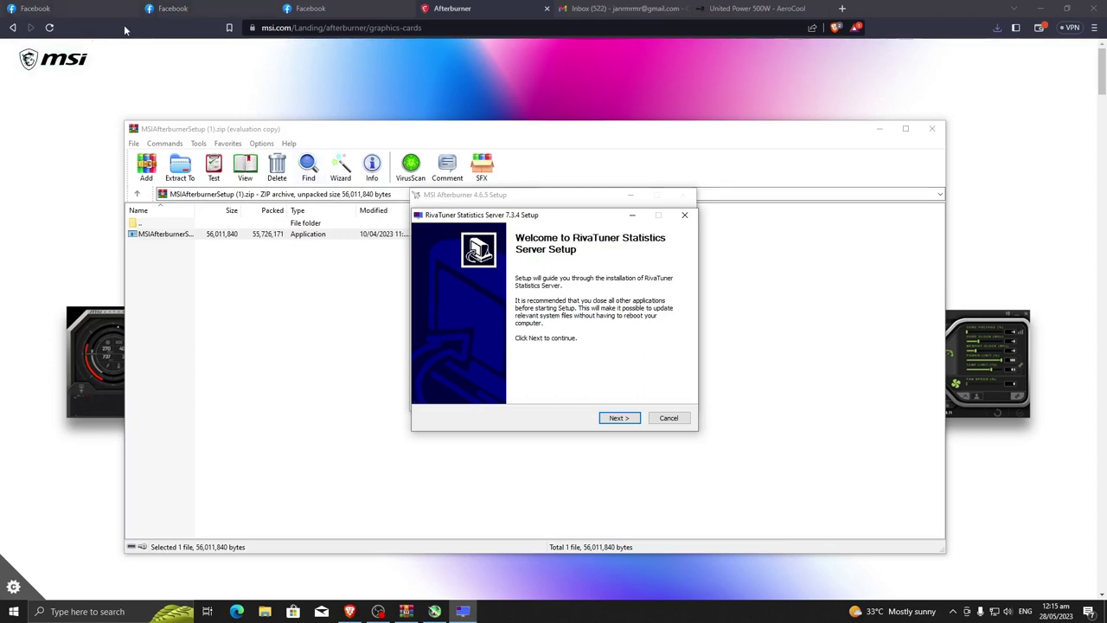
click(617, 418)
click(470, 382)
click(617, 418)
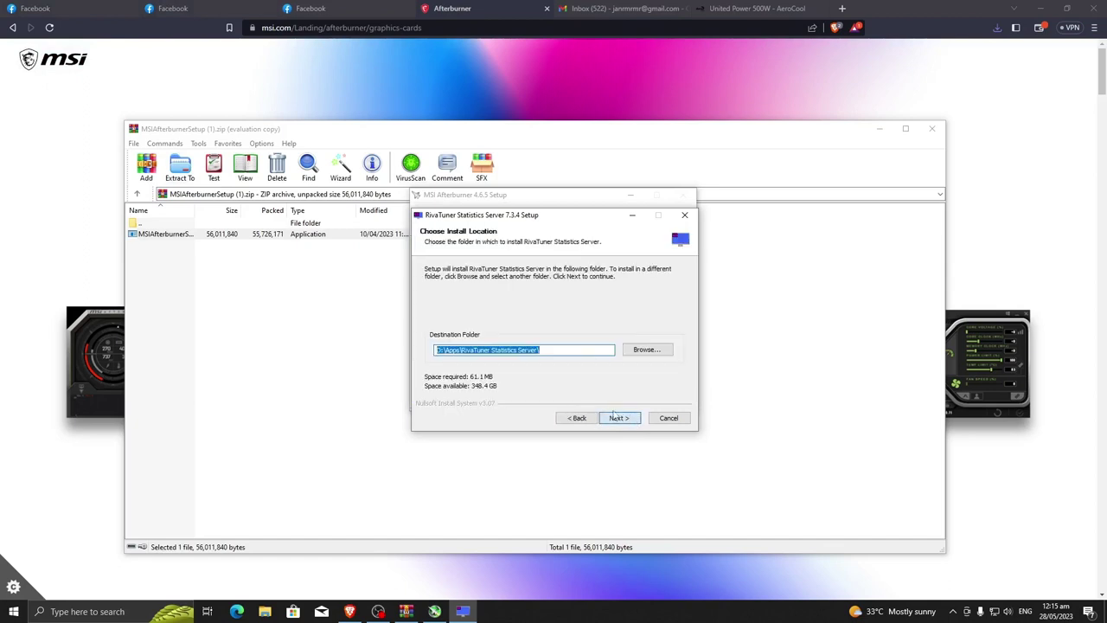
click(631, 420)
click(628, 418)
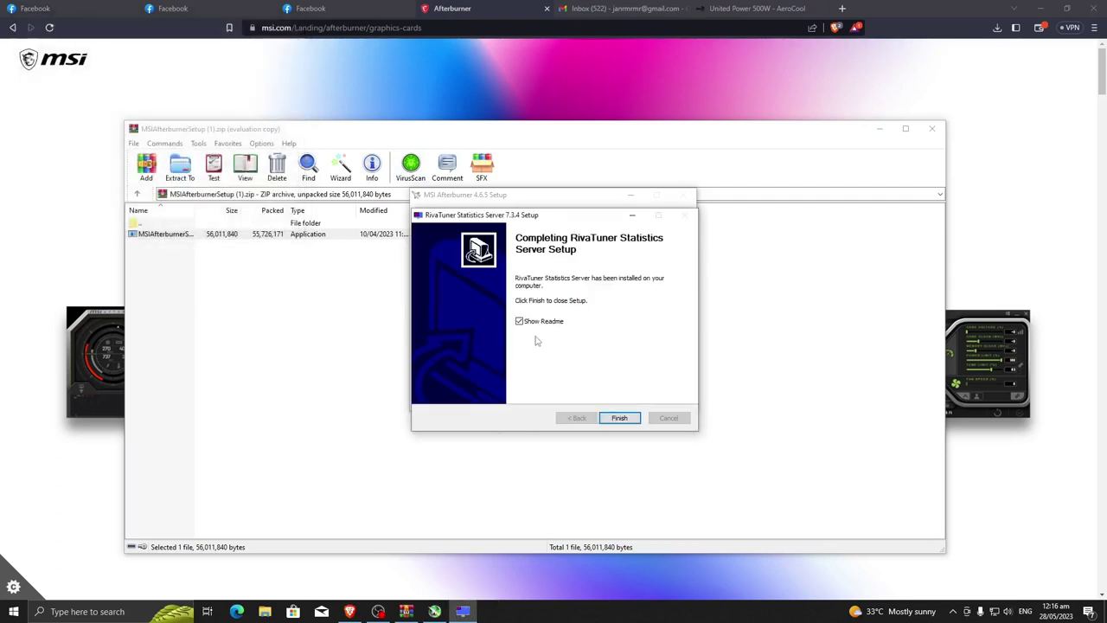
Step: Finish the RivaTuner and MSI Afterburner setups with Show Readme turned off for both, and run MSI Afterburner
click(533, 323)
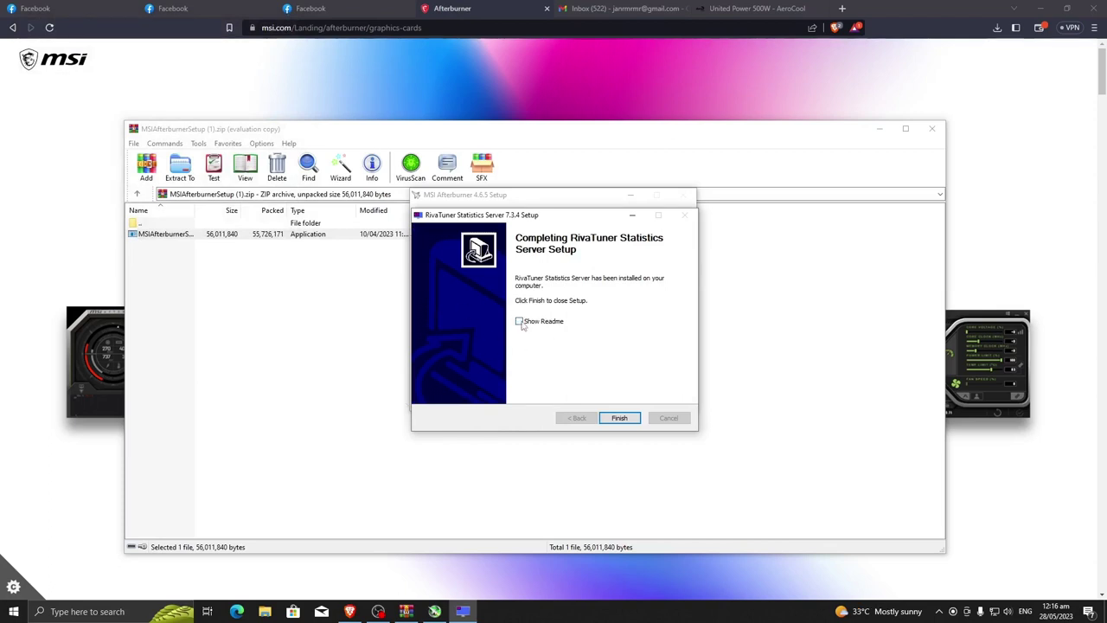
click(620, 418)
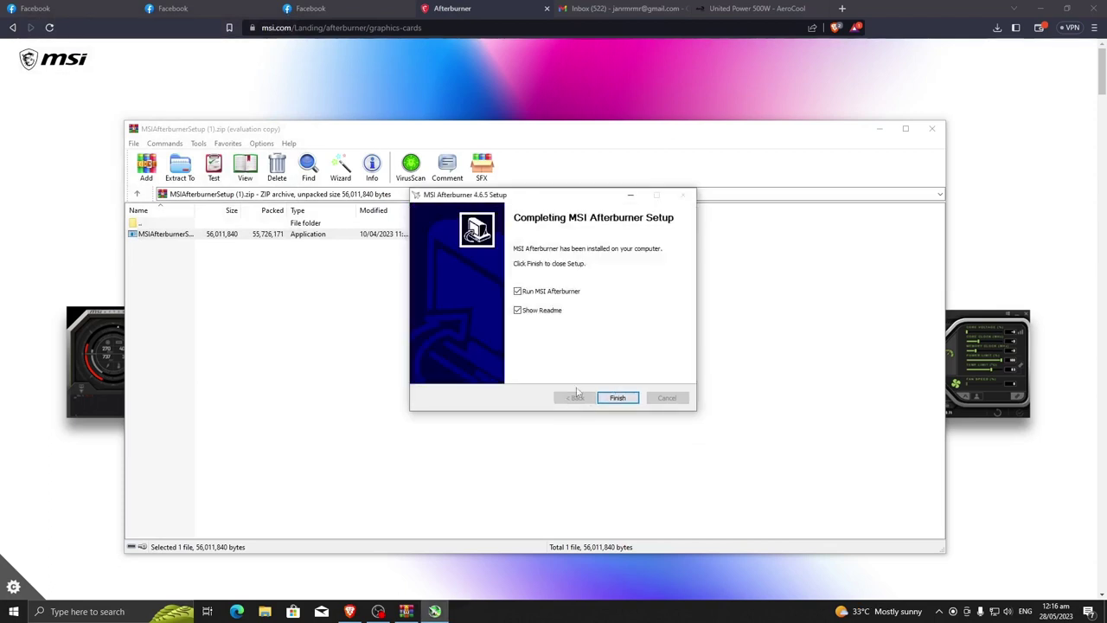
click(545, 316)
click(618, 398)
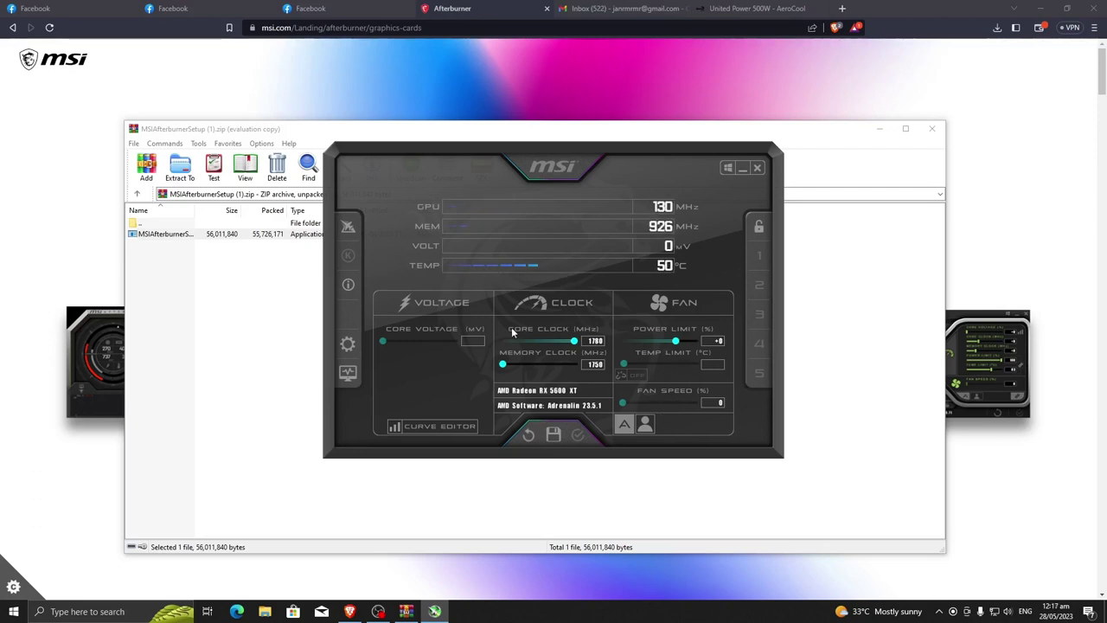
Step: Enable user defined automatic fan control and apply a custom curve with 0% at 30 °C, 80% at 60 °C and 90% at 80 °C
click(347, 343)
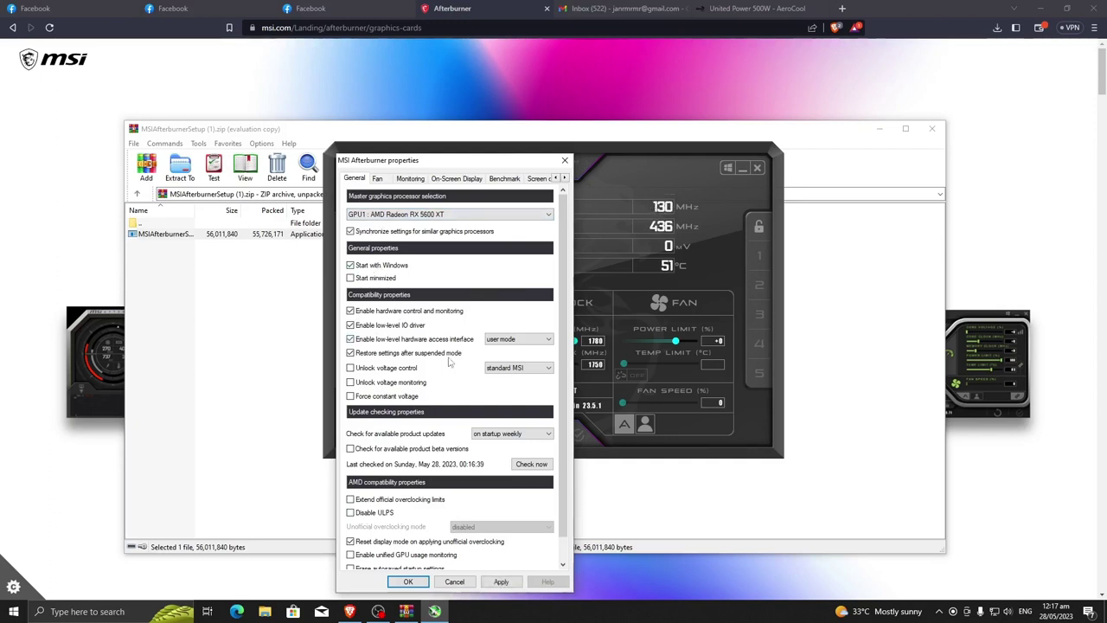
click(385, 180)
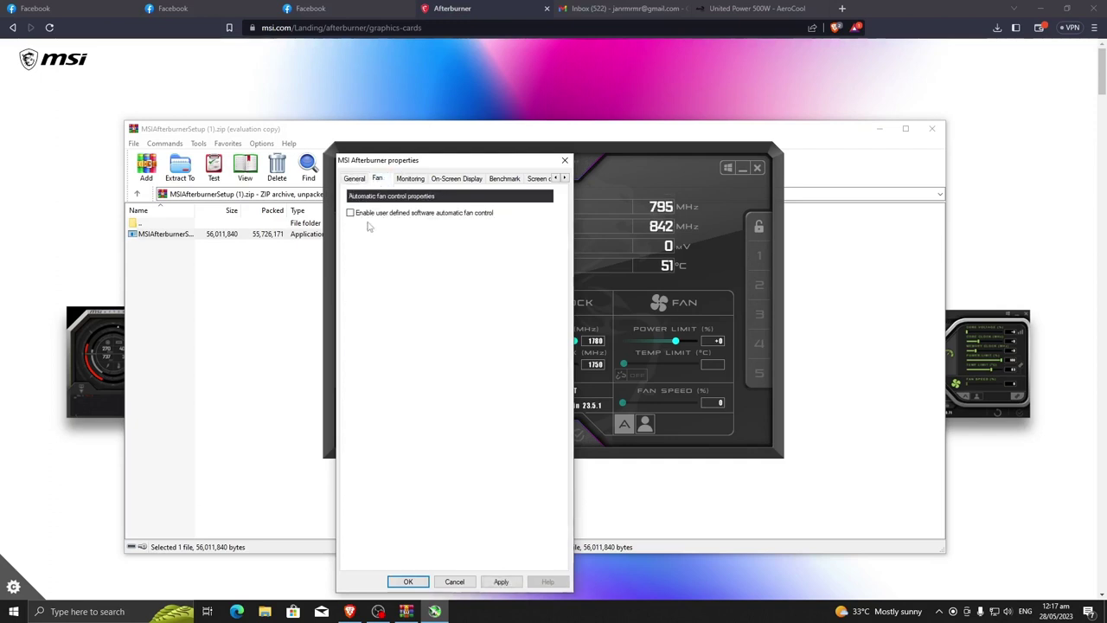
click(407, 214)
drag(414, 353, 418, 424)
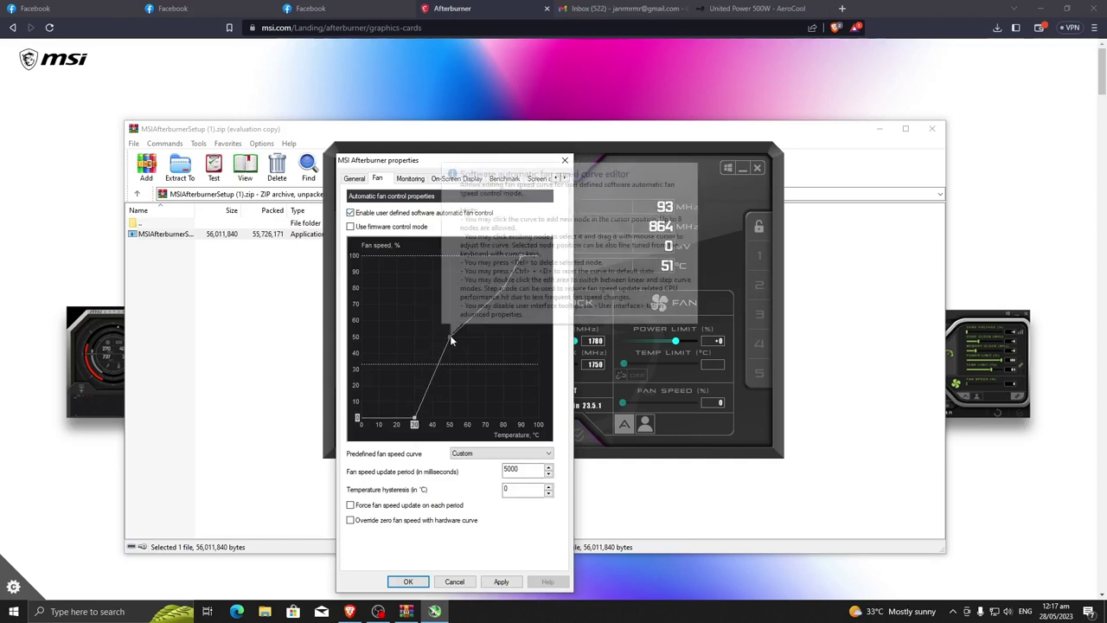
drag(450, 338, 506, 273)
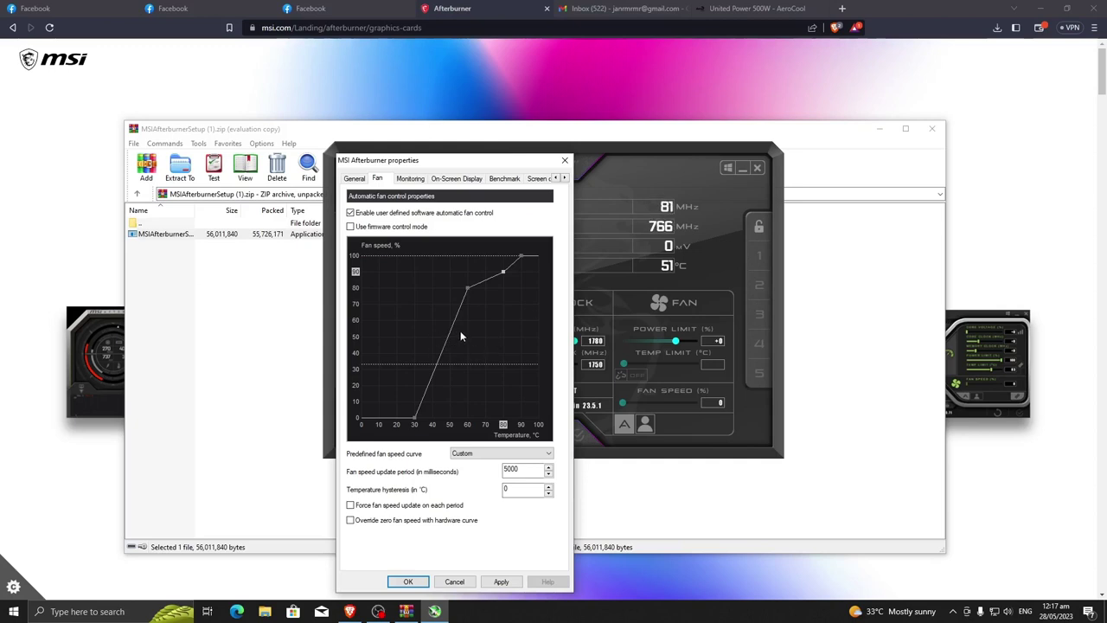
click(501, 581)
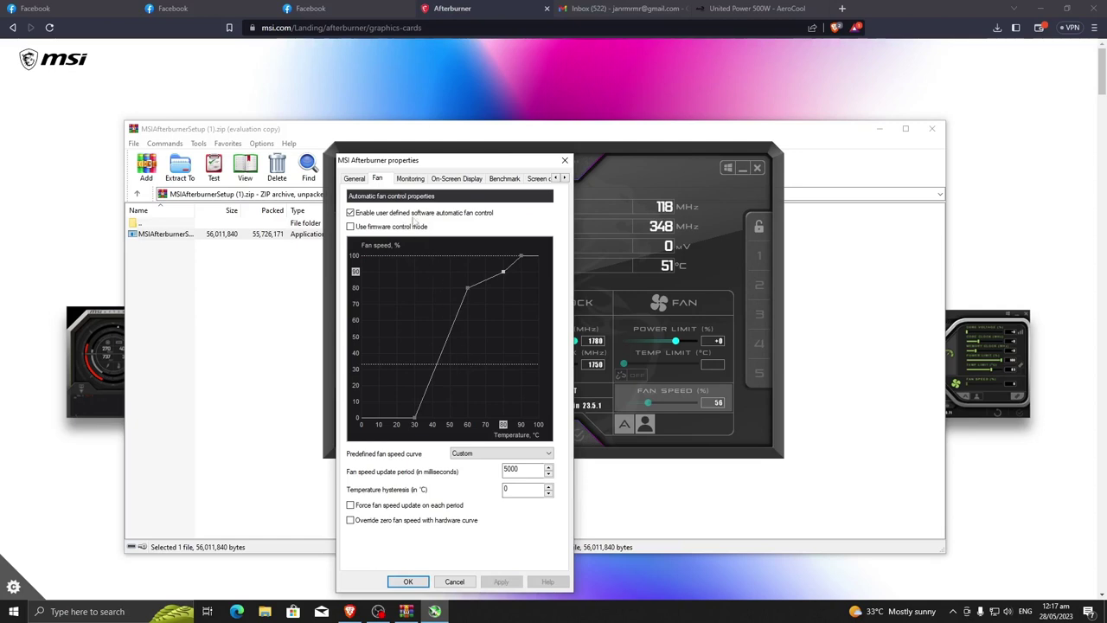
Step: Show the GPU temperature, memory temperature and VRM temperature graphs in the On-Screen Display
click(411, 179)
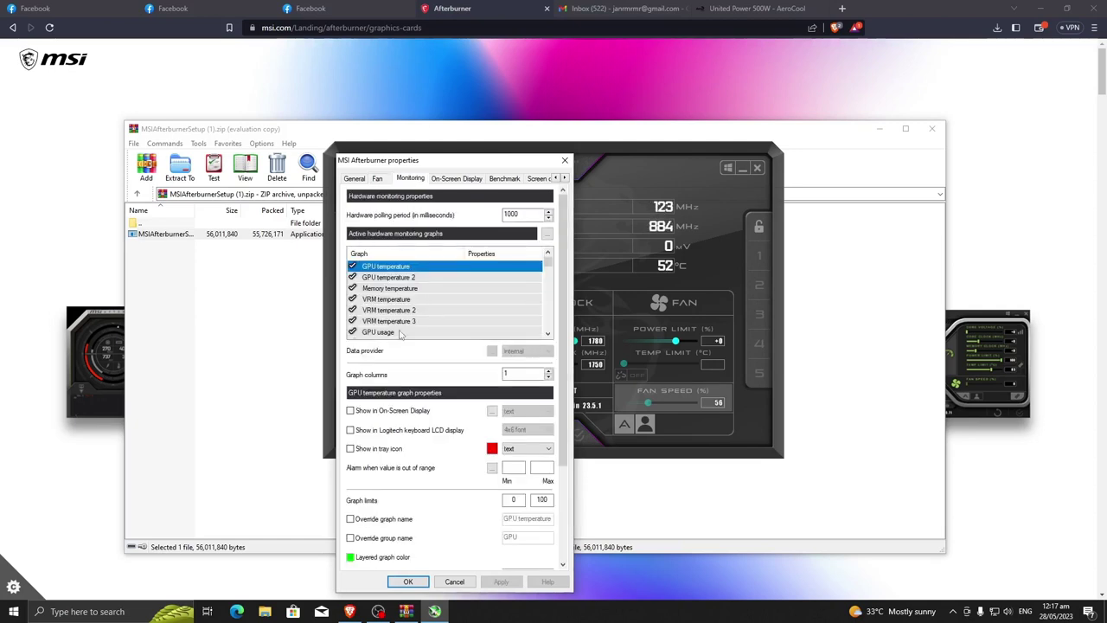
click(351, 411)
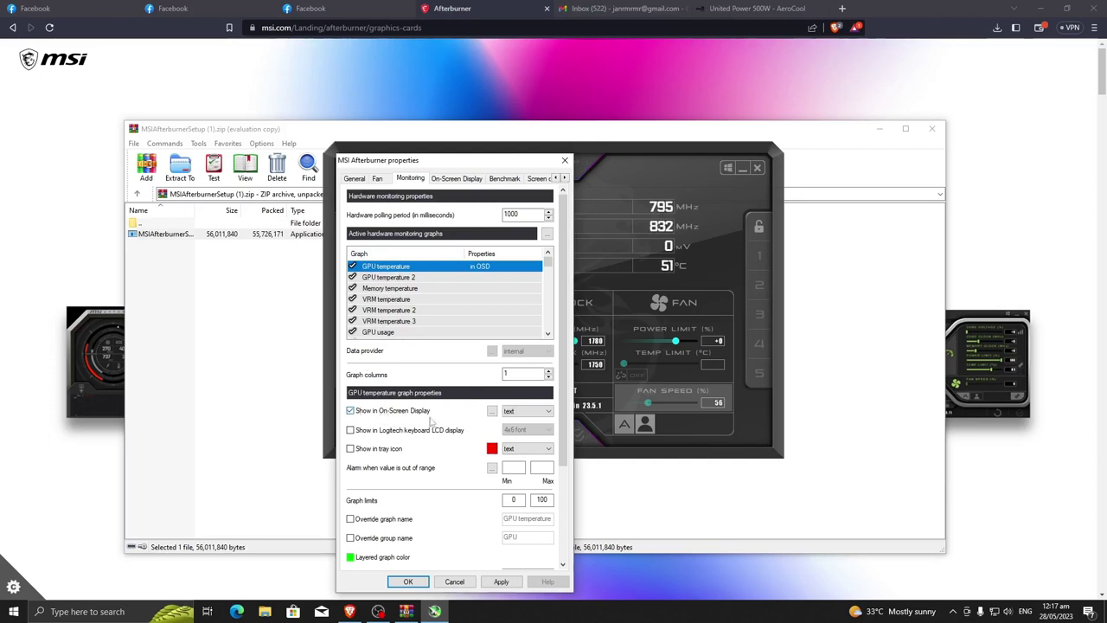
click(389, 290)
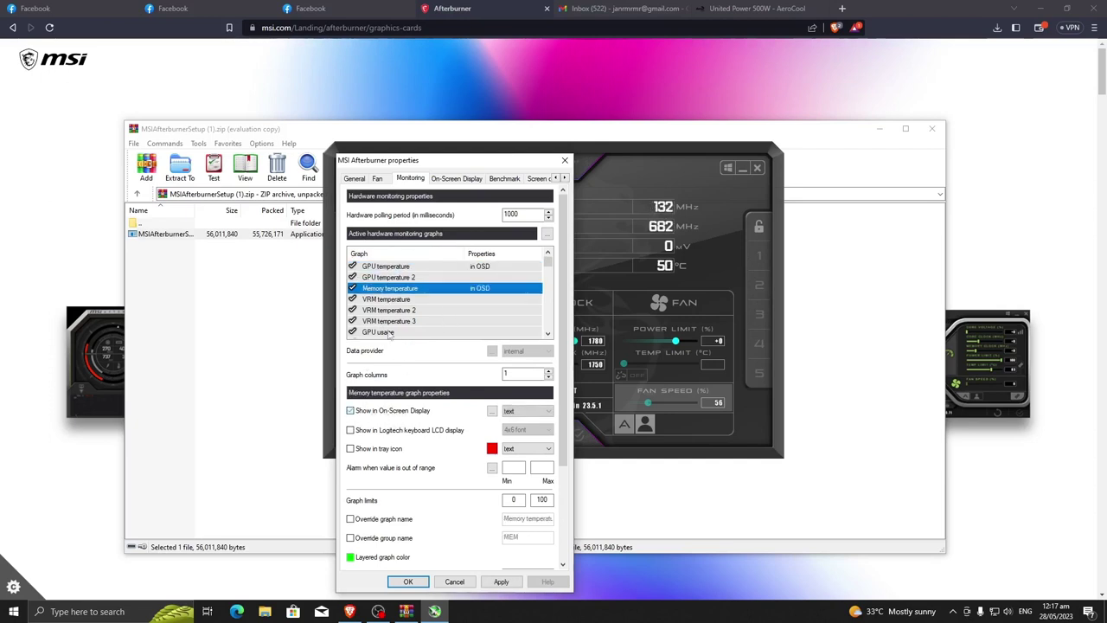
click(387, 299)
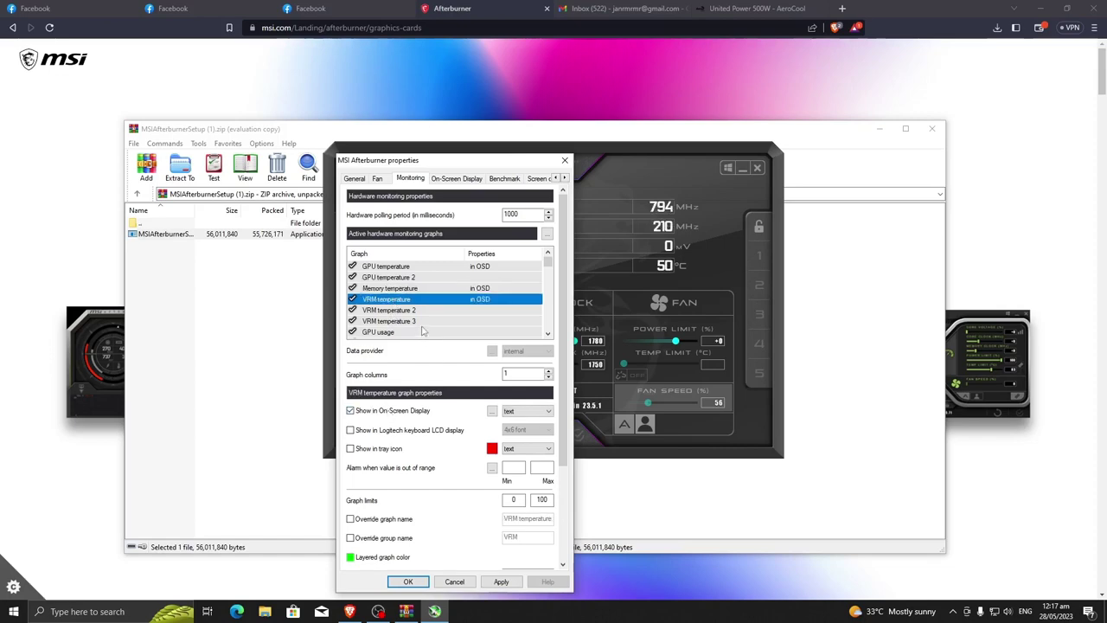
Step: Show the GPU usage, core clock, power and fan speed graphs in the On-Screen Display
scroll(378, 293, down, 1)
click(379, 300)
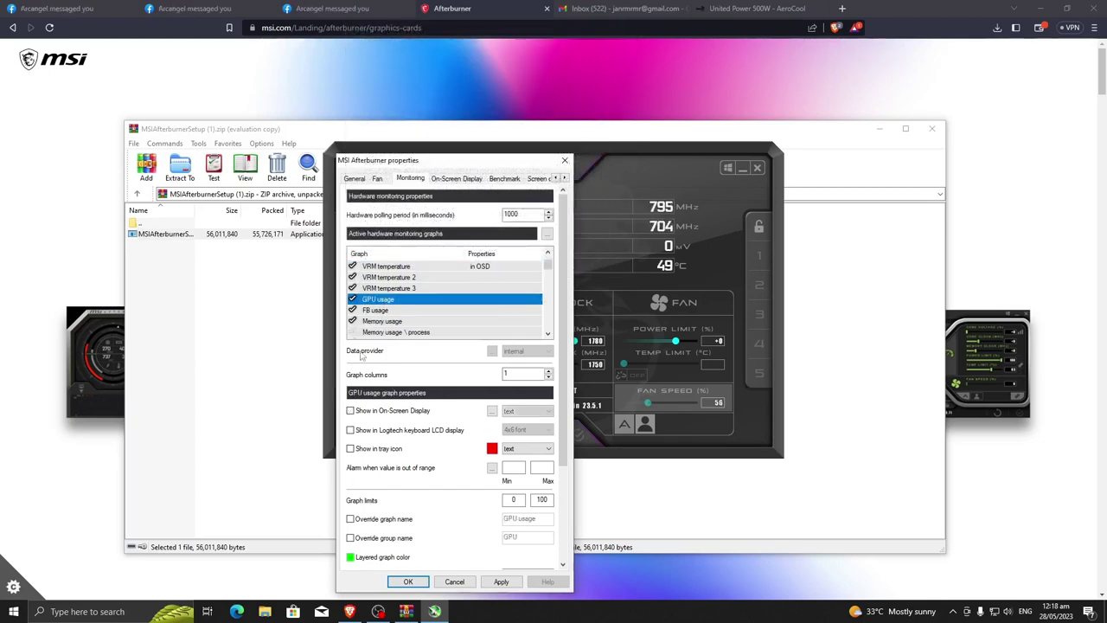
scroll(378, 314, down, 1)
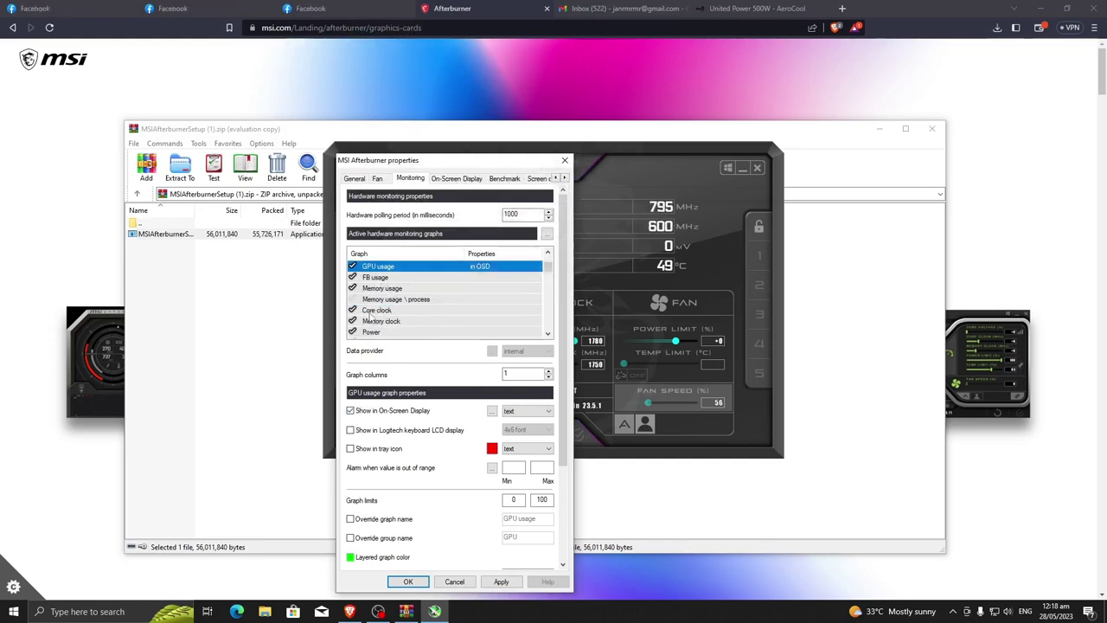
click(372, 310)
click(371, 332)
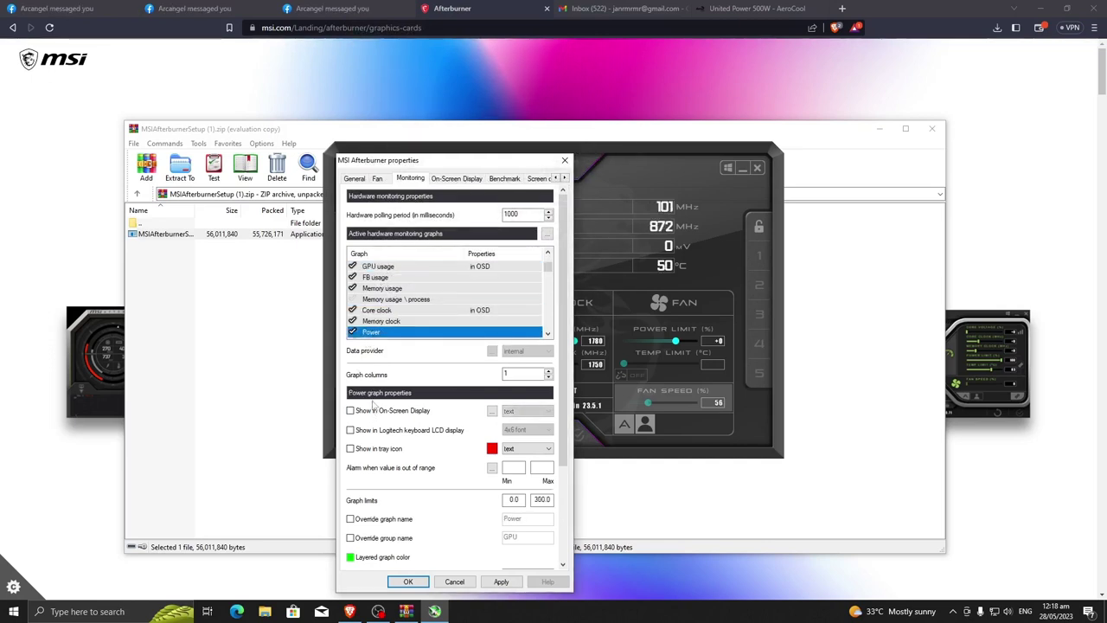
scroll(386, 293, down, 1)
click(374, 310)
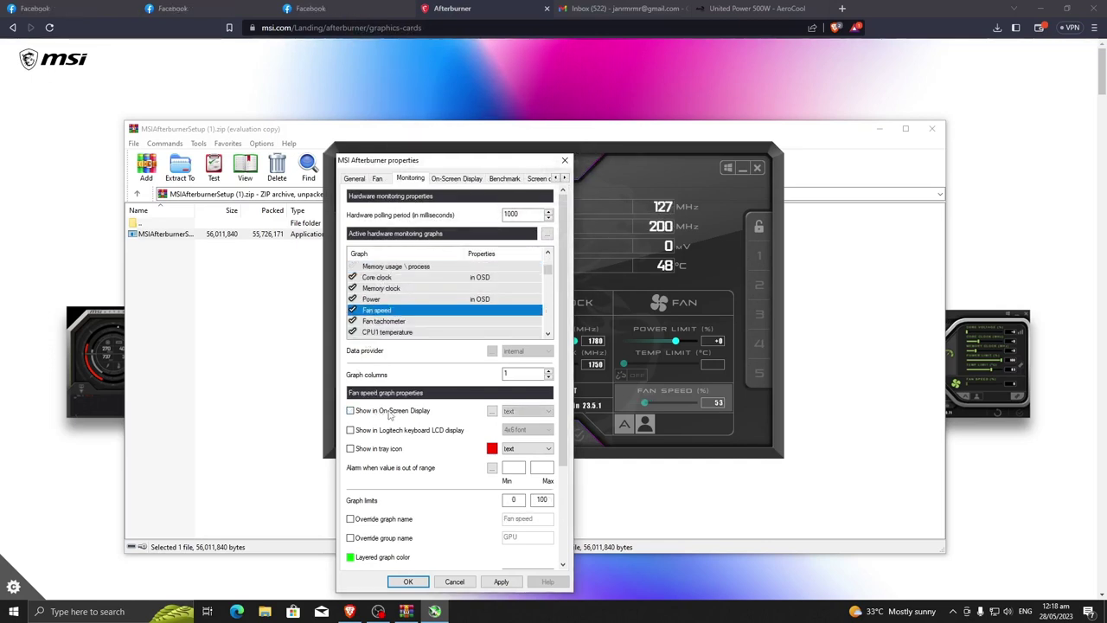
Step: Show the overall CPU temperature, CPU usage, CPU clock and CPU power graphs in the On-Screen Display
scroll(387, 302, down, 5)
click(393, 298)
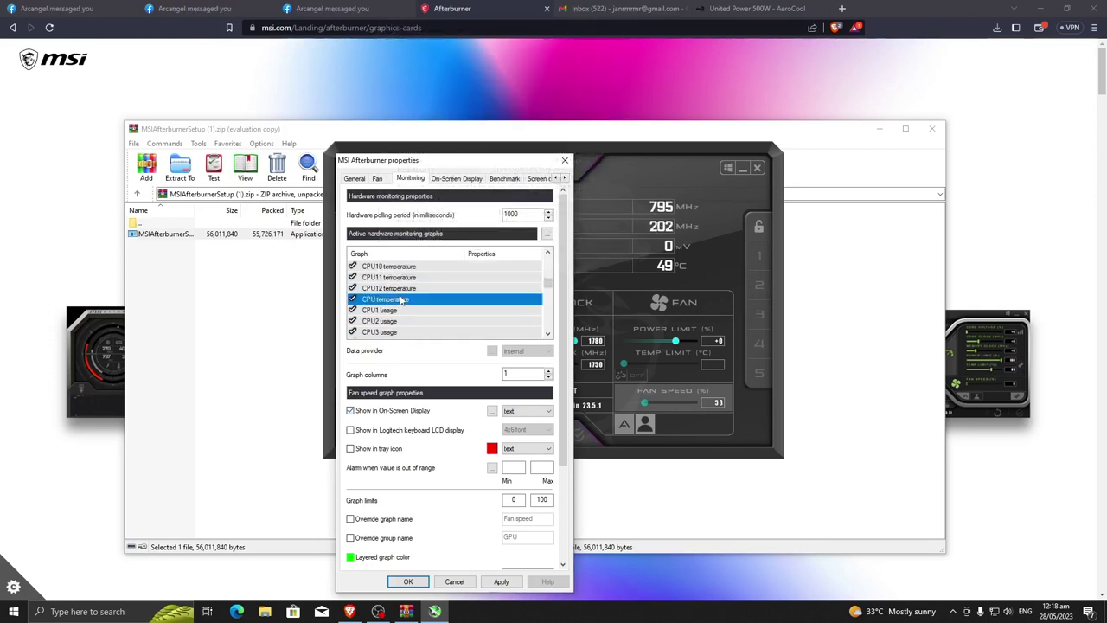
scroll(400, 327, down, 3)
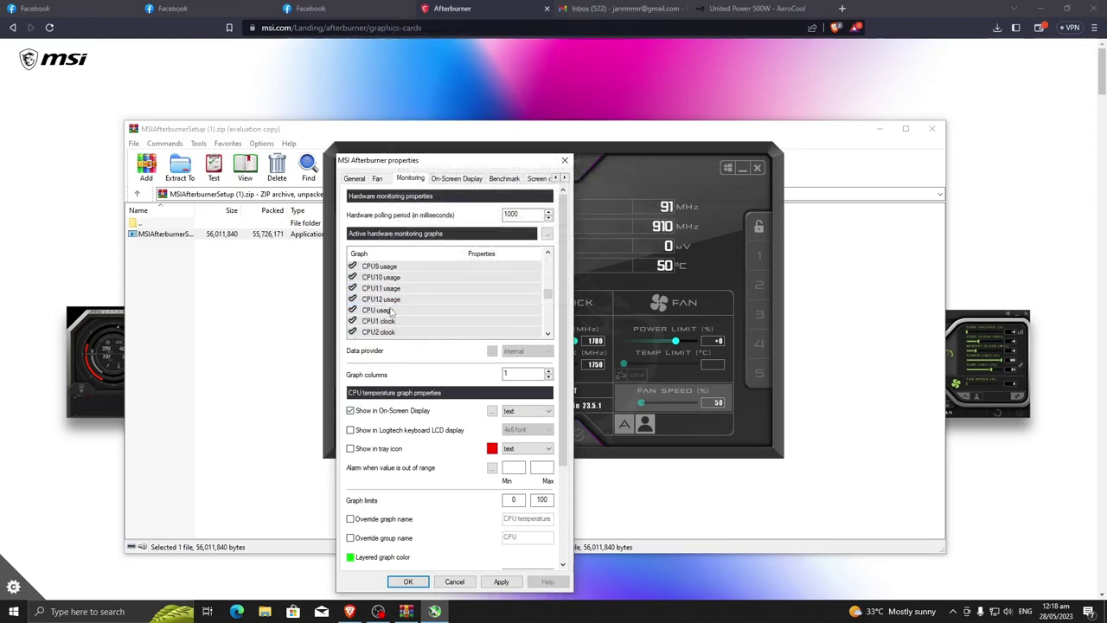
click(397, 311)
scroll(399, 318, down, 3)
scroll(399, 318, down, 3)
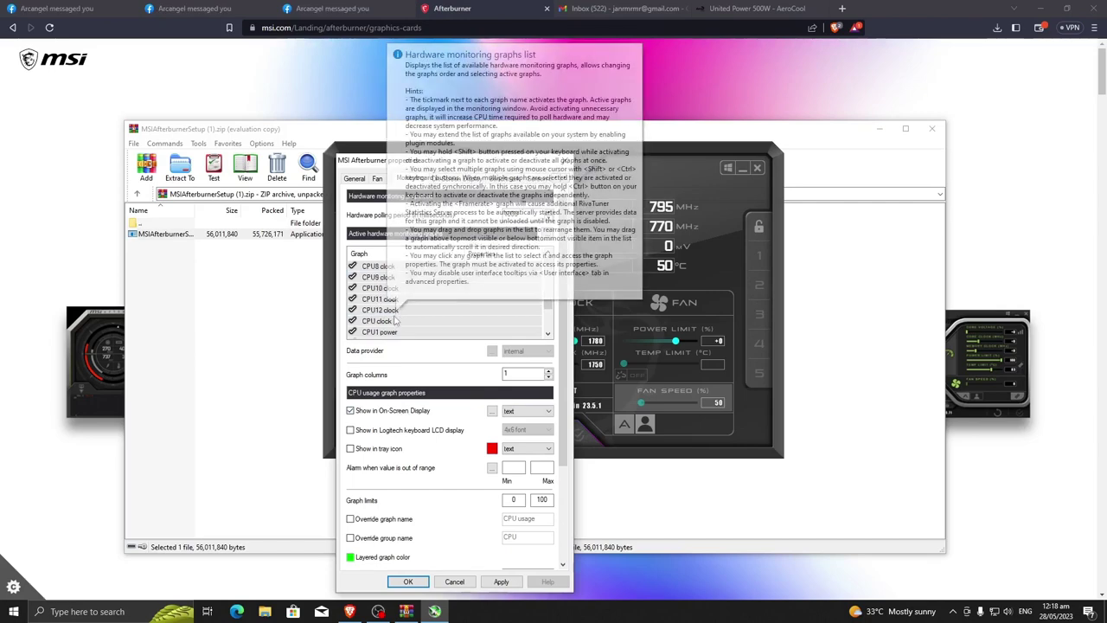
click(399, 321)
scroll(399, 325, down, 4)
click(399, 332)
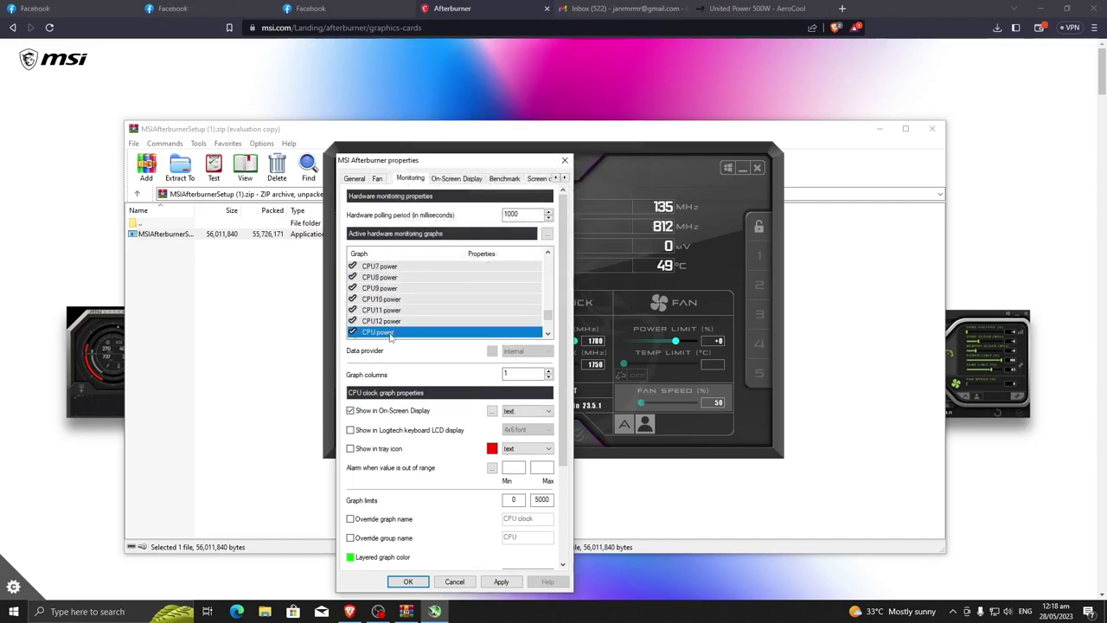
Step: Show the RAM usage and framerate graphs in the On-Screen Display
scroll(401, 320, down, 1)
click(399, 309)
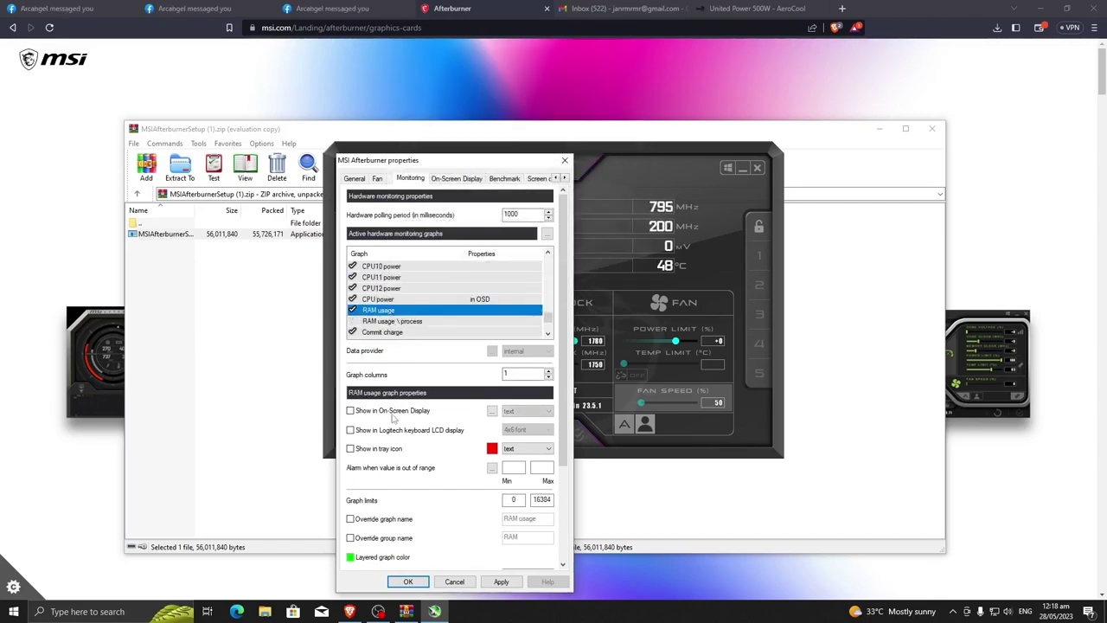
scroll(394, 337, down, 1)
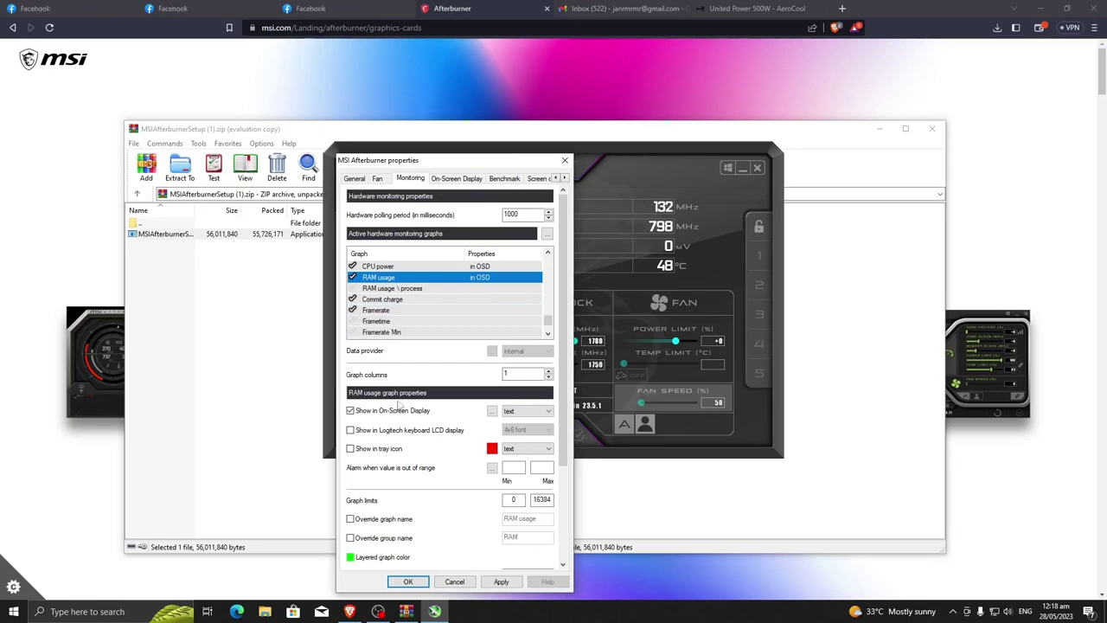
click(380, 311)
Step: Review the selected monitoring graphs, apply the settings and close the MSI Afterburner properties
scroll(426, 299, up, 12)
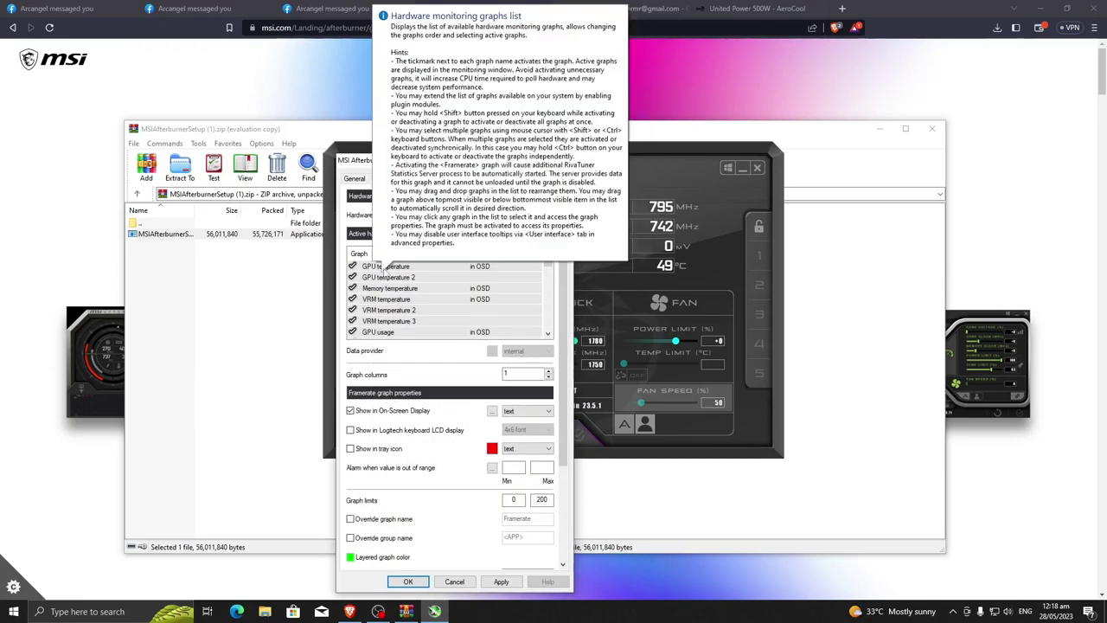
scroll(398, 305, down, 2)
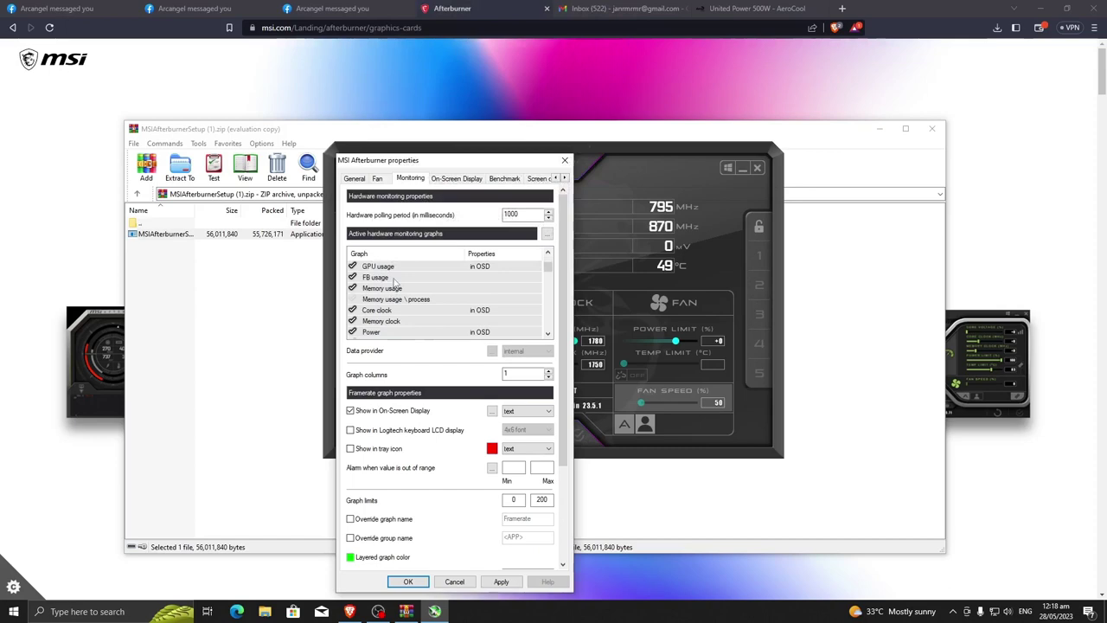
click(501, 581)
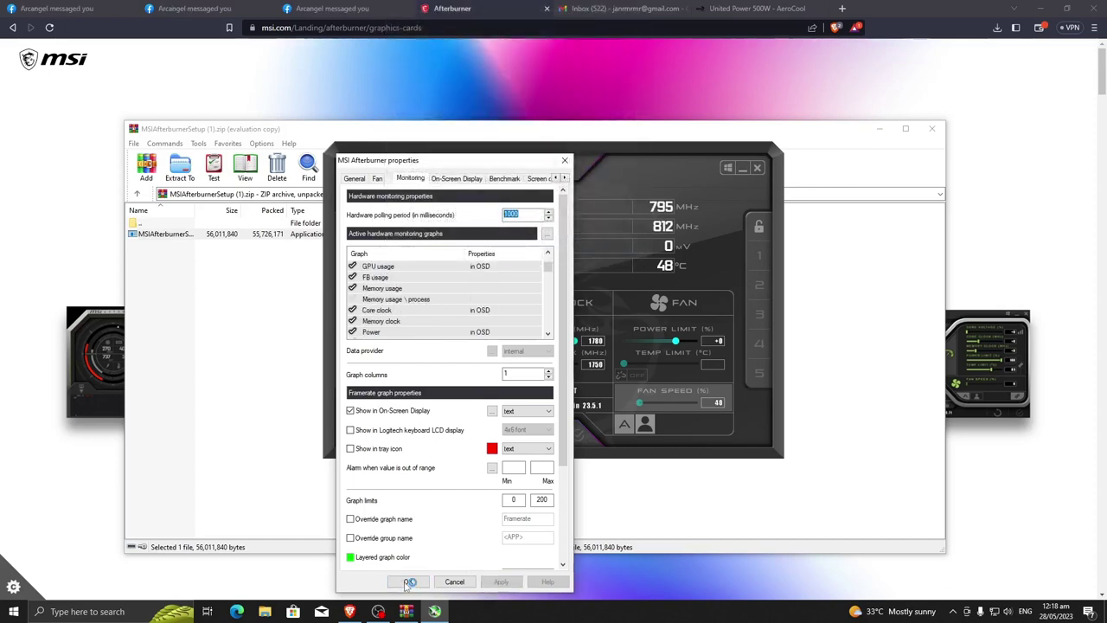
click(407, 582)
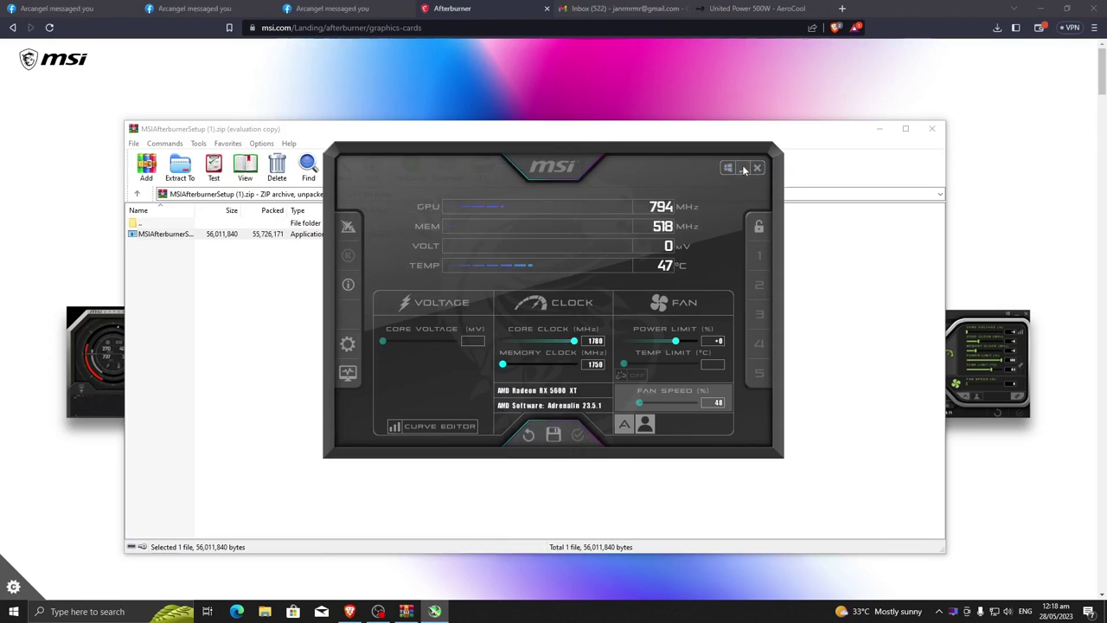
Step: Close the MSI Afterburner main window, check the hidden tray icons and close the MSIAfterburnerSetup (1).zip archive window
click(759, 169)
click(942, 611)
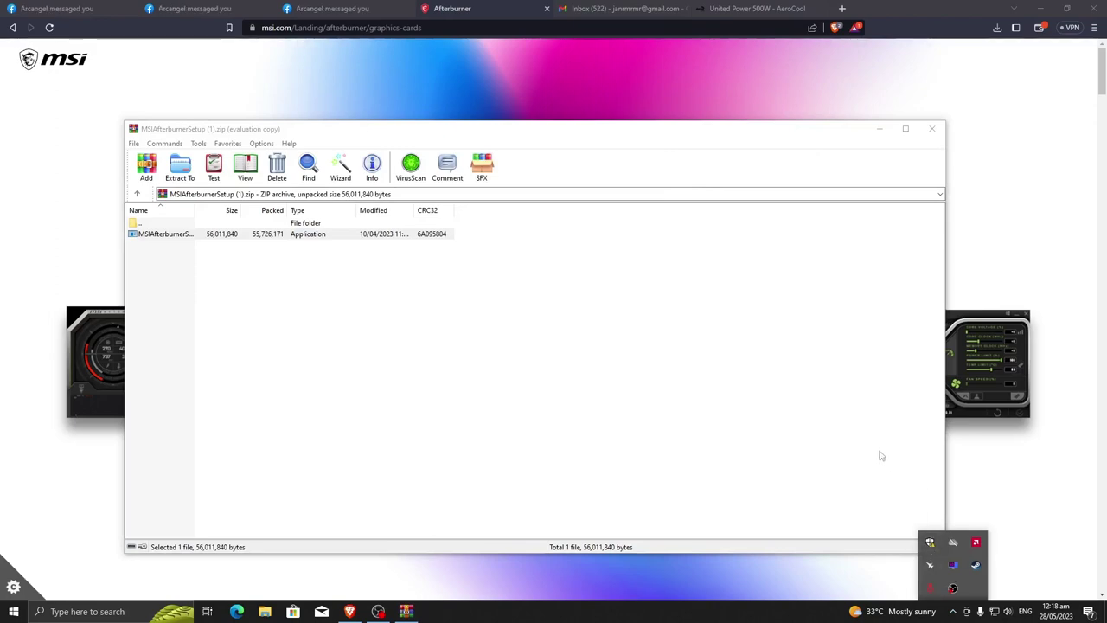
click(826, 426)
click(934, 129)
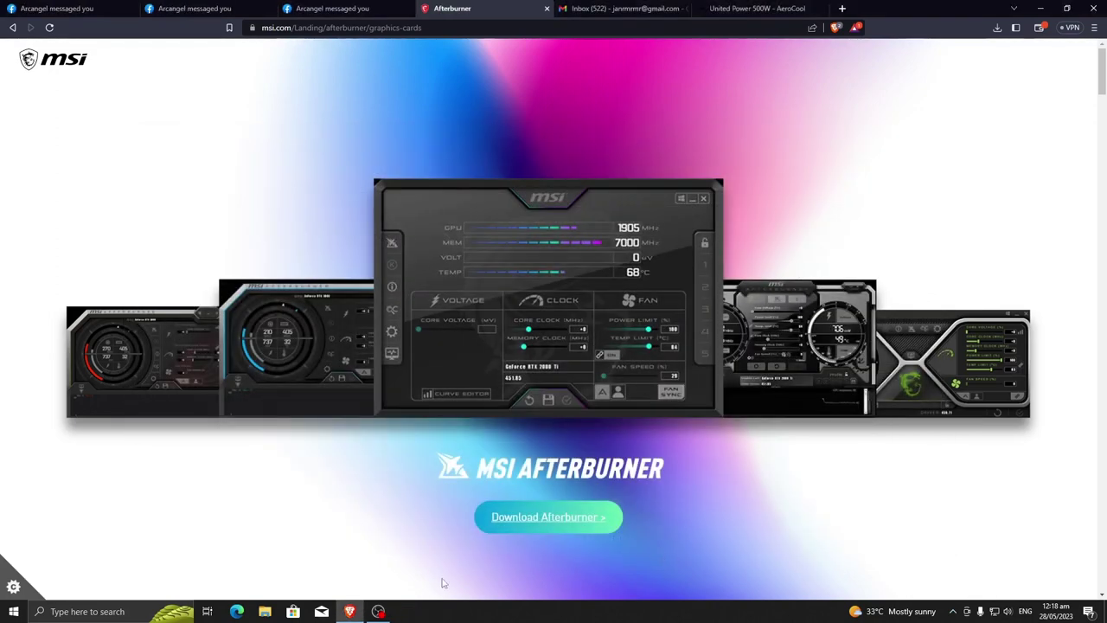
click(379, 612)
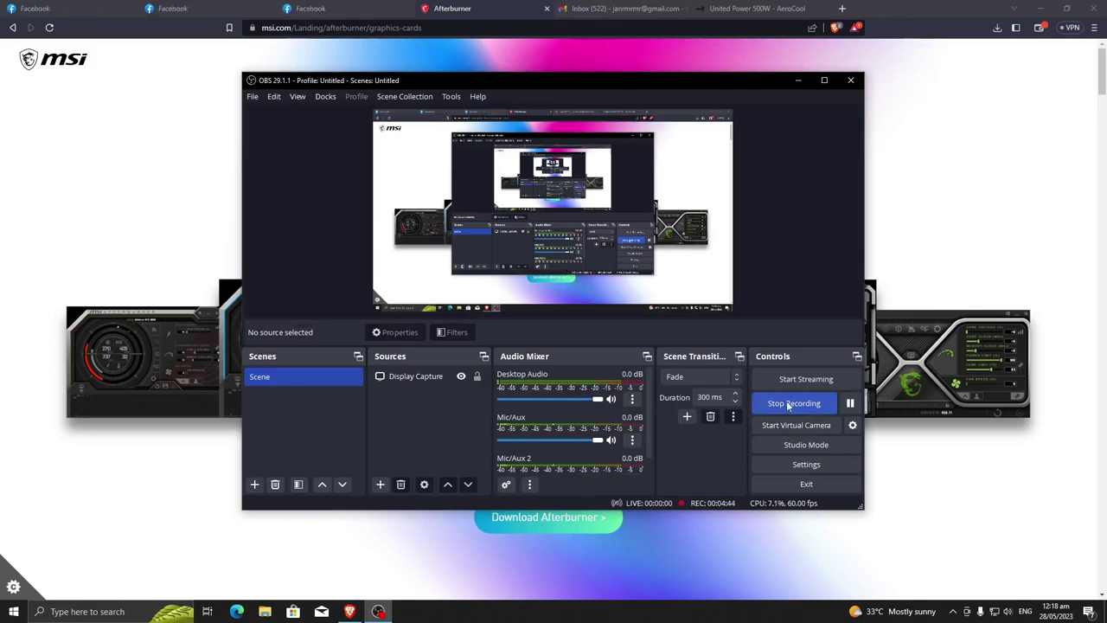